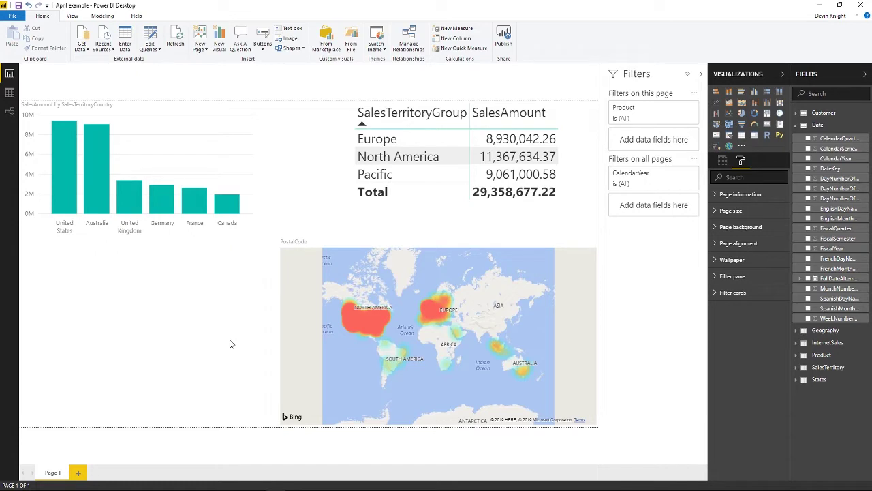
Open the title formatting options of the SalesAmount by SalesTerritoryCountry column chart and try word wrap on and off
{"action": "left_click", "coordinate": [207, 170]}
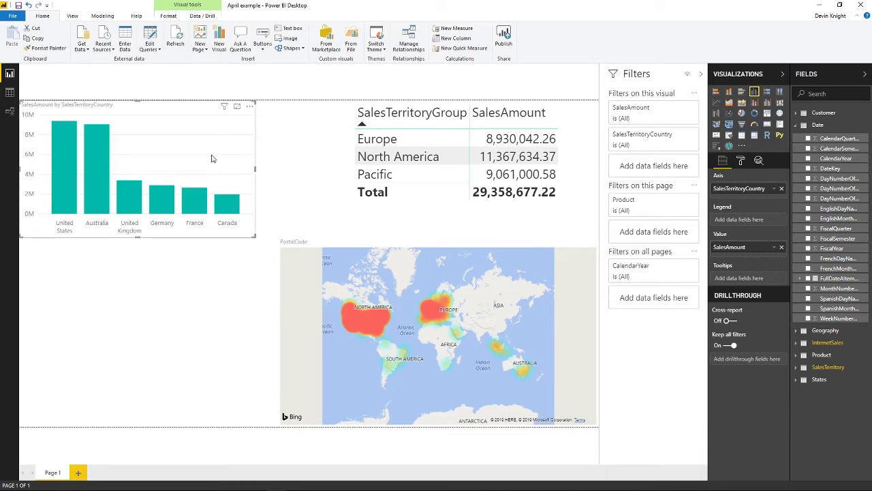
{"action": "left_click", "coordinate": [743, 163]}
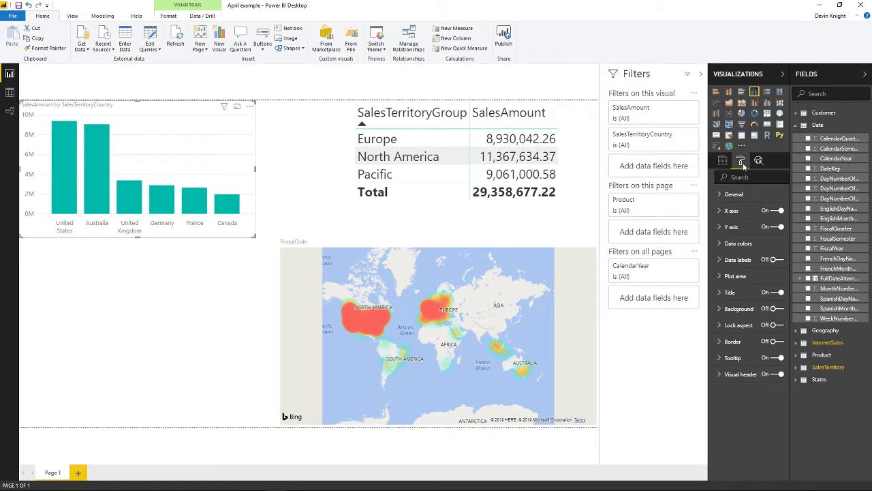
{"action": "left_click", "coordinate": [718, 293]}
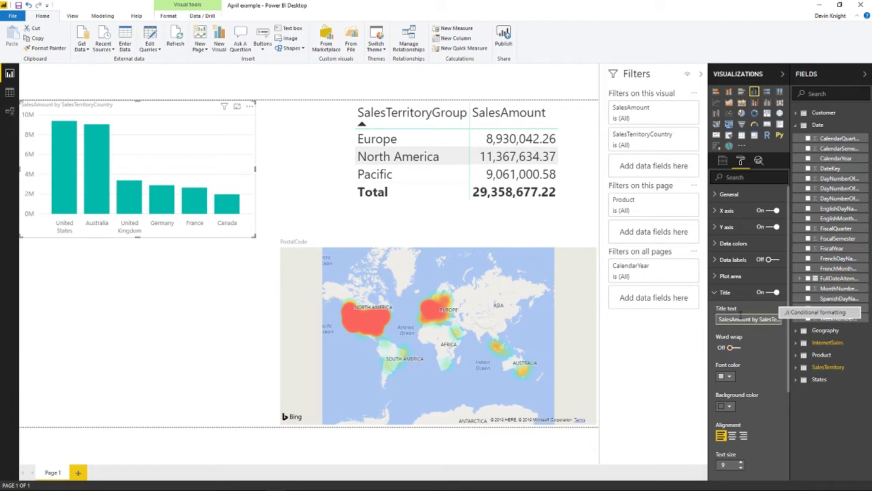
{"action": "left_click", "coordinate": [771, 355]}
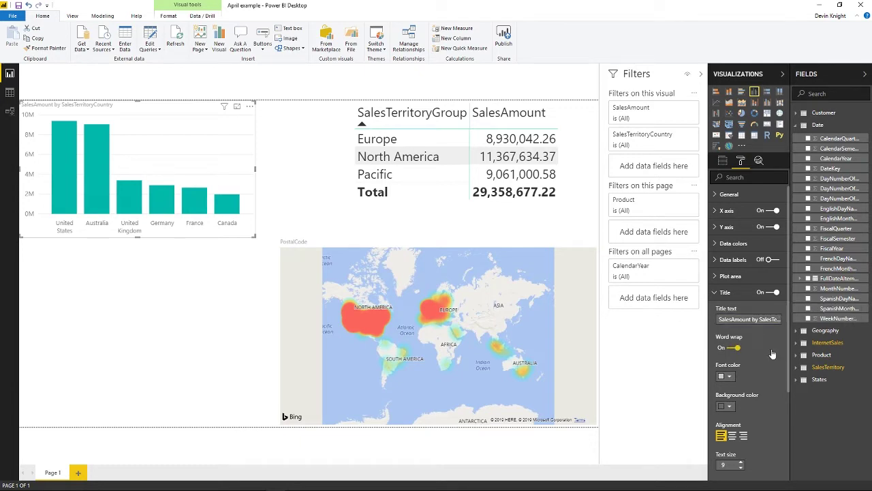
{"action": "left_click", "coordinate": [732, 349]}
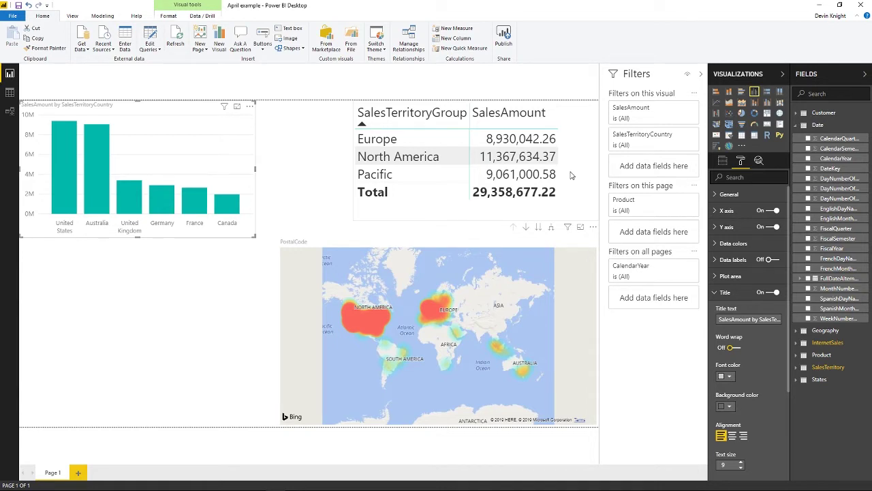
Apply conditional formatting to the column chart's title text, based on the SalesTerritory field "List of SalesTerritoryCountry values"
{"action": "left_click", "coordinate": [796, 344]}
{"action": "left_click", "coordinate": [796, 343]}
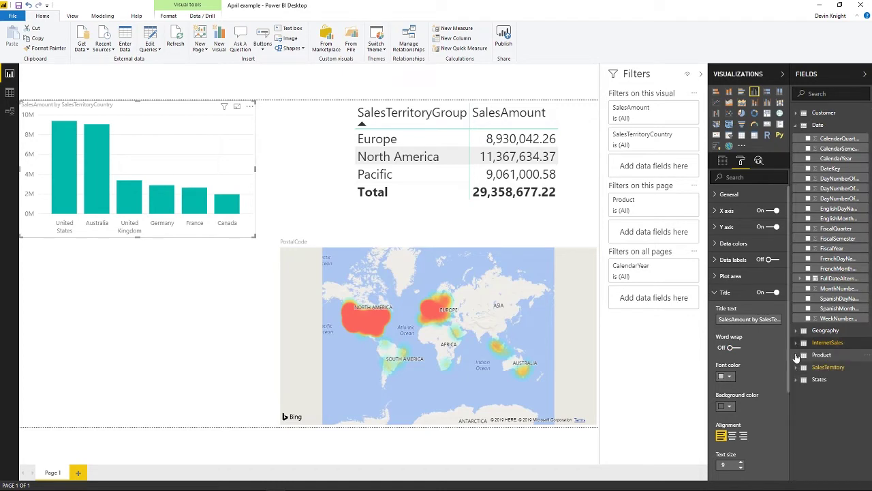
{"action": "left_click", "coordinate": [796, 367]}
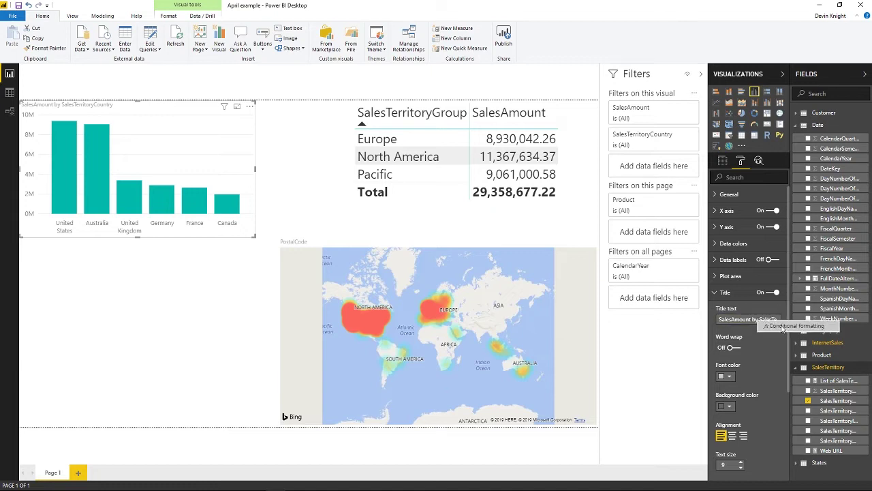
{"action": "left_click", "coordinate": [779, 319]}
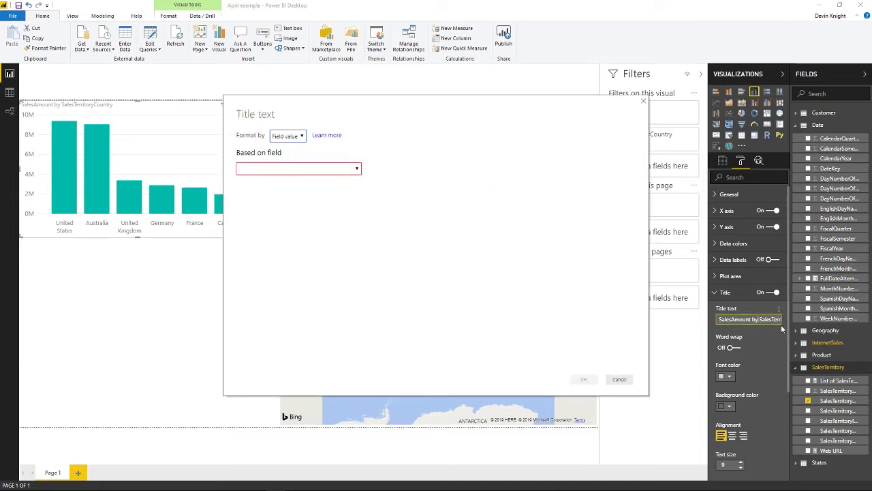
{"action": "left_click", "coordinate": [356, 171]}
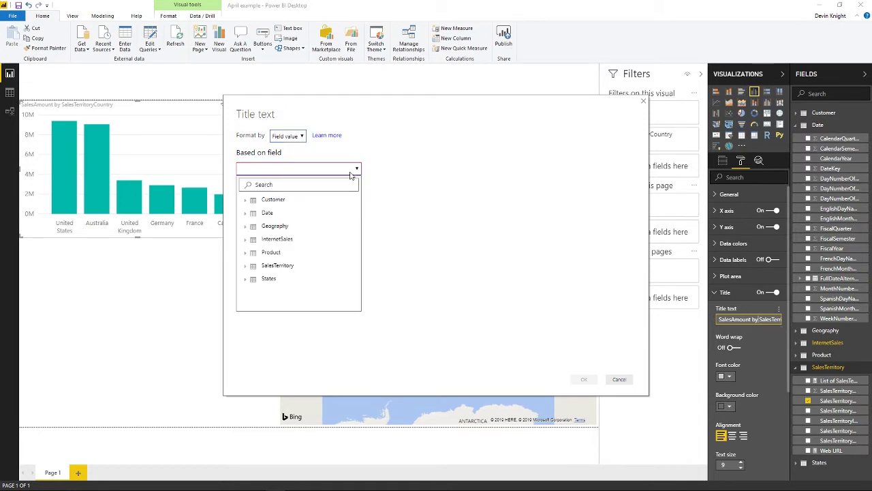
{"action": "left_click", "coordinate": [248, 270]}
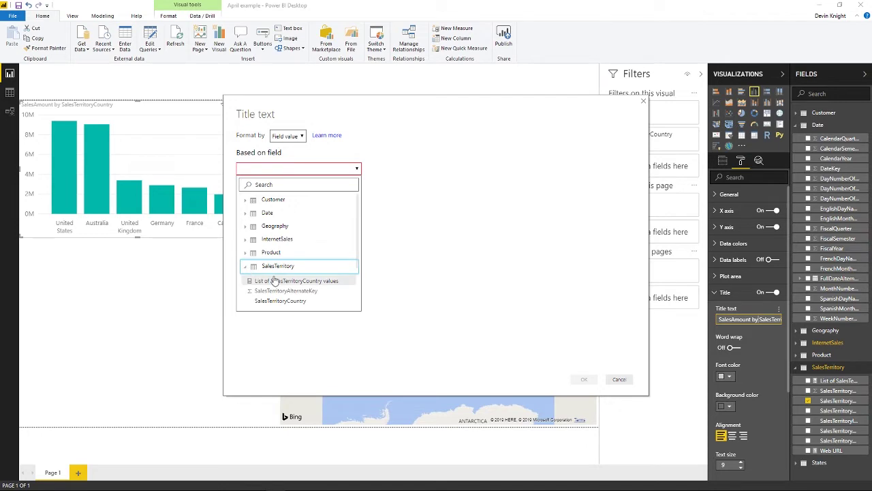
{"action": "left_click", "coordinate": [279, 281]}
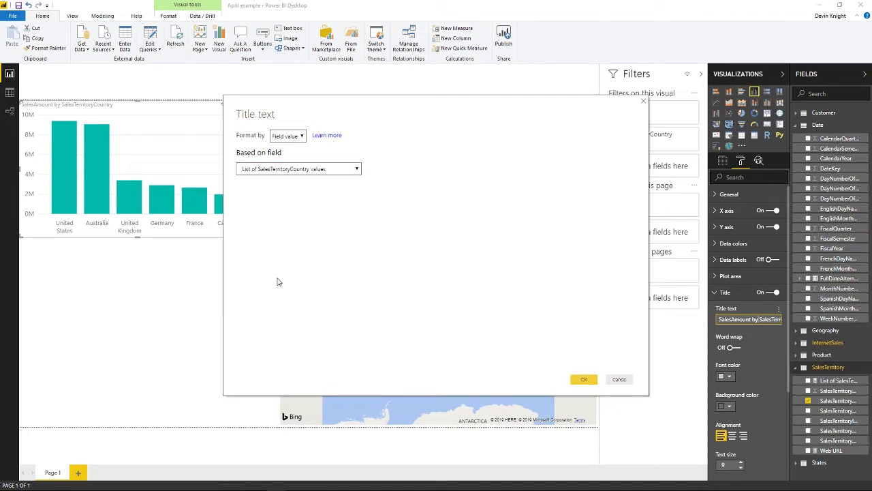
{"action": "left_click", "coordinate": [584, 379]}
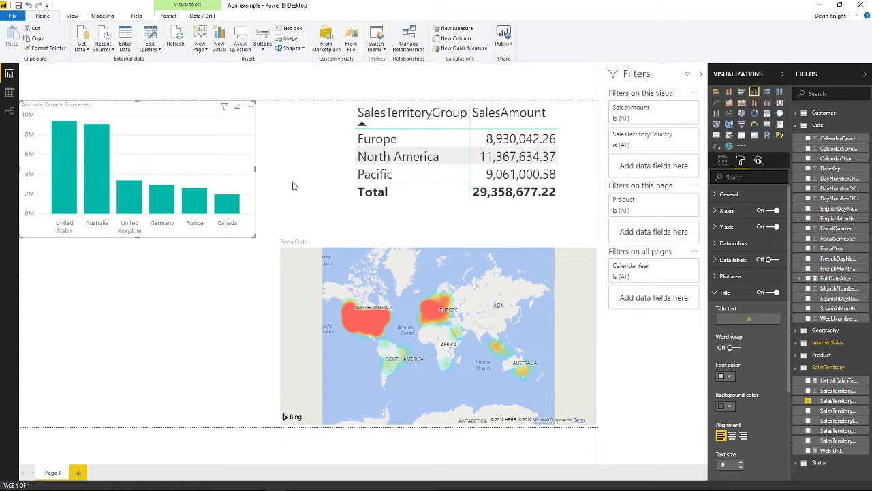
Edit the SalesTerritoryGroup matrix's interactions so that selecting a row filters the column chart instead of highlighting it
{"action": "left_click", "coordinate": [386, 141]}
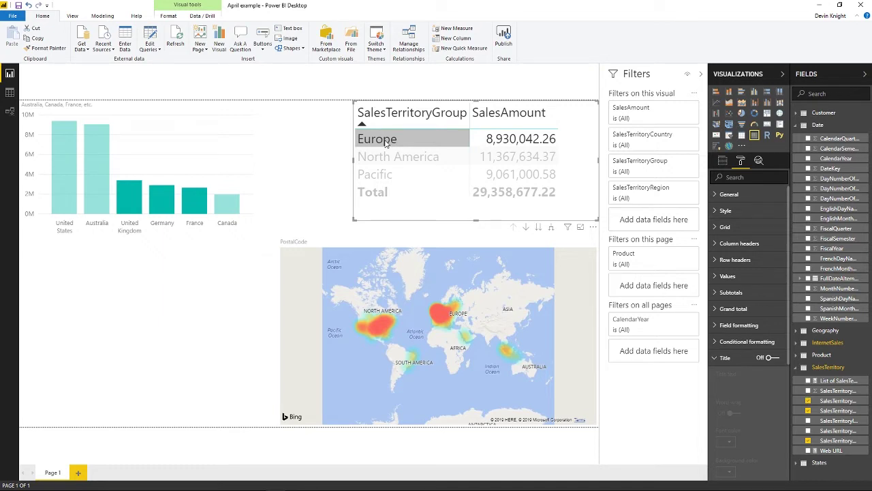
{"action": "left_click", "coordinate": [385, 139]}
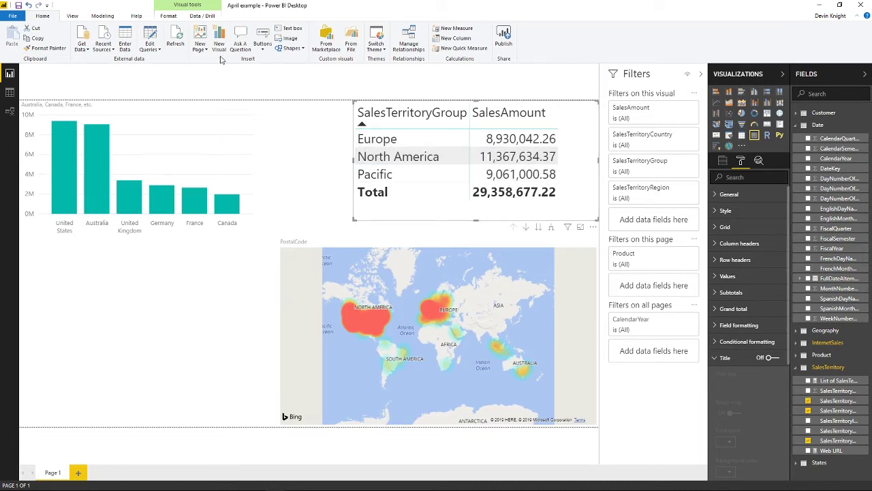
{"action": "left_click", "coordinate": [169, 16]}
{"action": "left_click", "coordinate": [17, 38]}
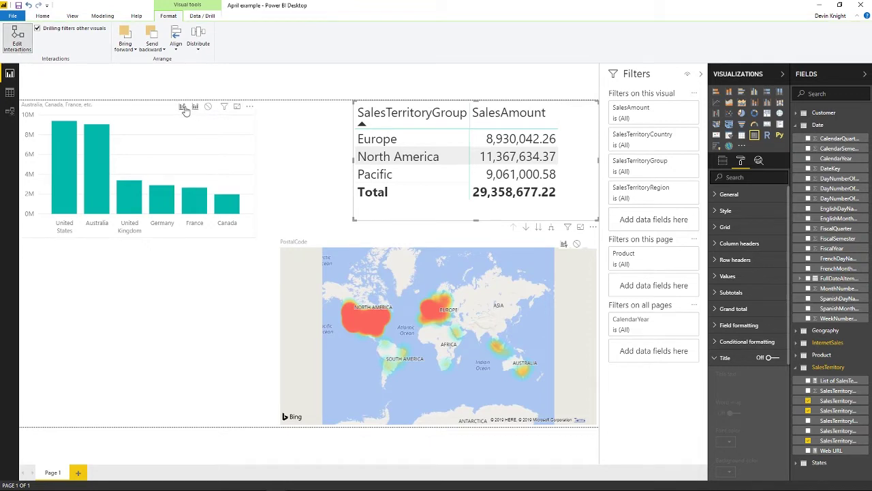
{"action": "left_click", "coordinate": [182, 107]}
Check the column chart's dynamic title by filtering on Europe in the matrix, and clear the selection
{"action": "left_click", "coordinate": [368, 140]}
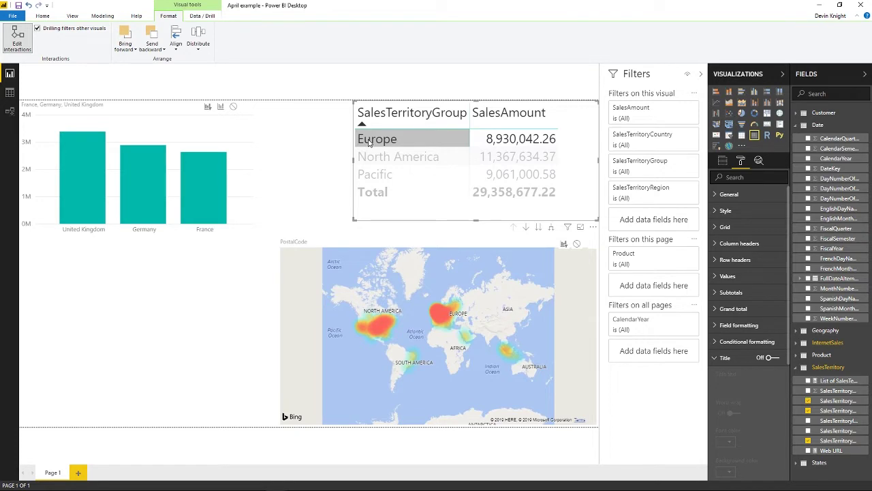
{"action": "left_click", "coordinate": [368, 141]}
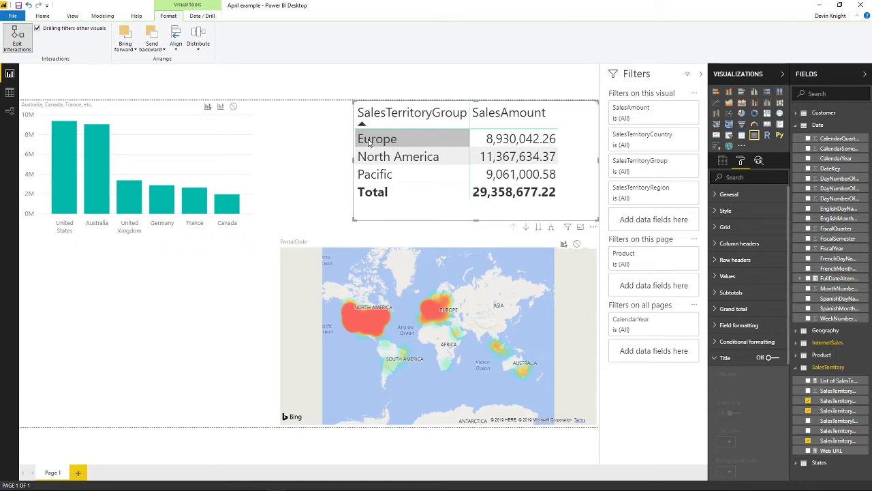
{"action": "left_click", "coordinate": [139, 297]}
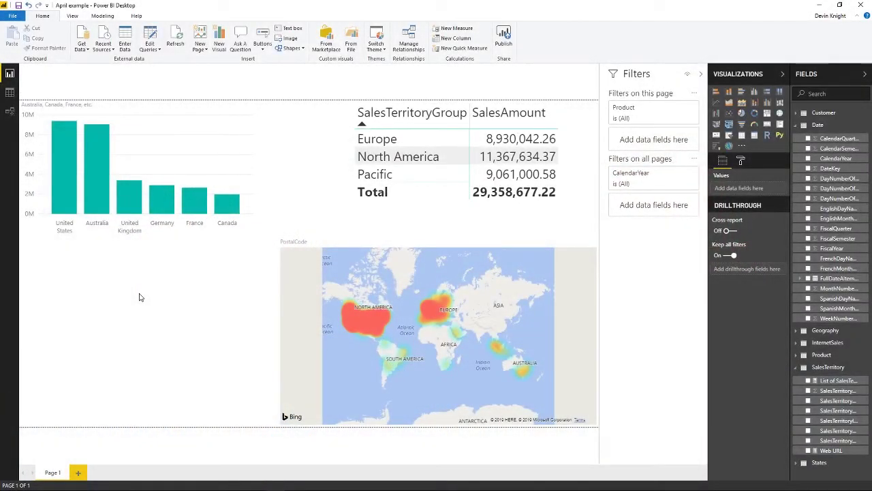
Insert the image ModernXP-73-Globe-icon.png and place it on the canvas below the column chart
{"action": "left_click", "coordinate": [289, 39]}
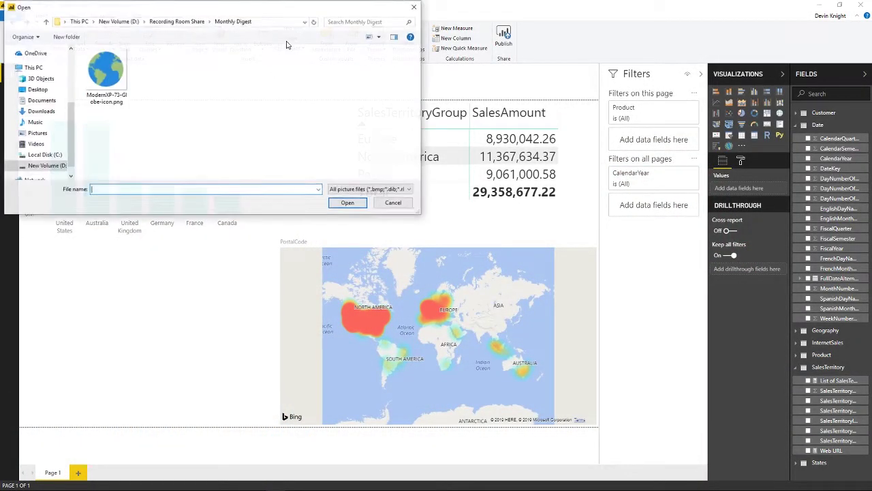
{"action": "left_click", "coordinate": [102, 76]}
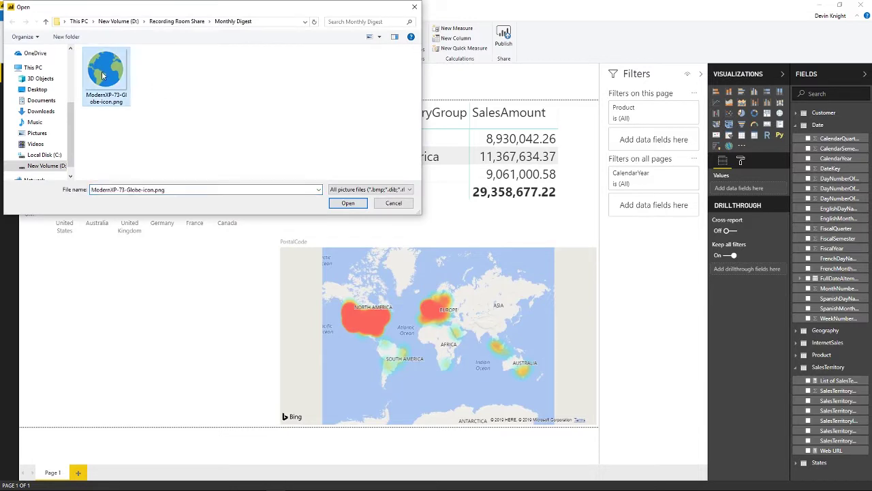
{"action": "left_click", "coordinate": [348, 202]}
{"action": "left_click_drag", "start_coordinate": [253, 240], "coordinate": [202, 298]}
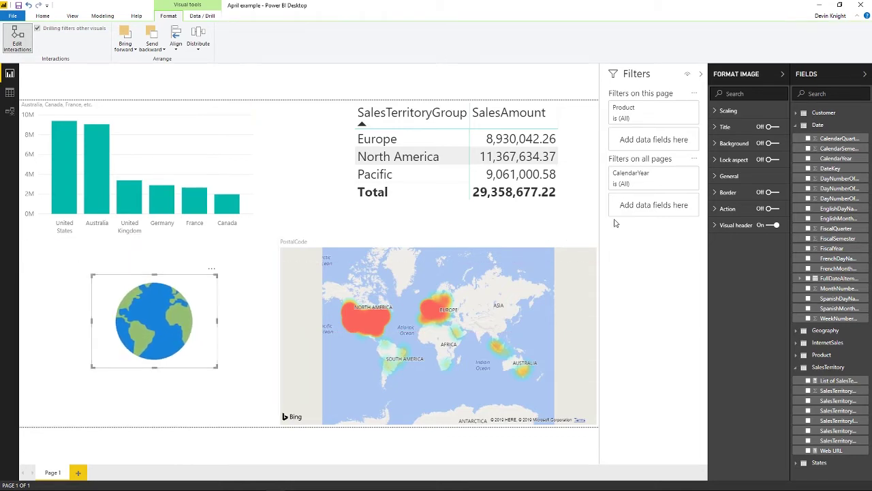
Turn on the globe image's action and set its type to Web URL
{"action": "left_click", "coordinate": [717, 210]}
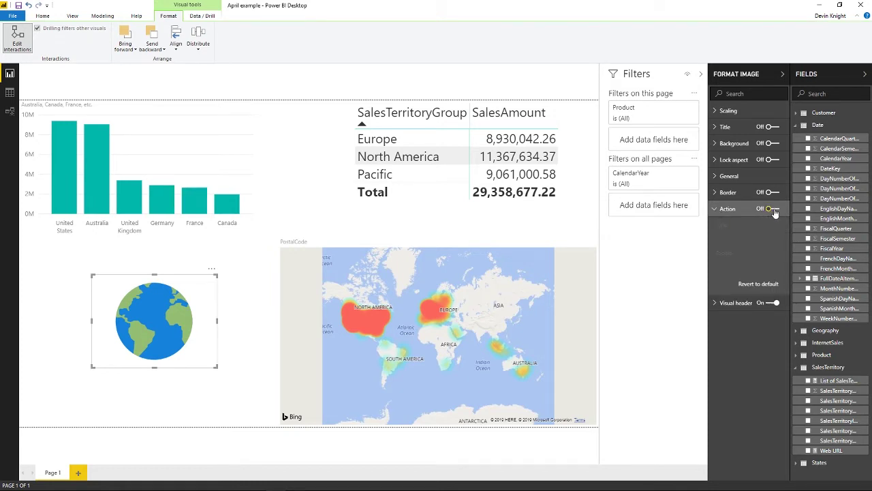
{"action": "left_click", "coordinate": [773, 209]}
{"action": "left_click", "coordinate": [766, 238]}
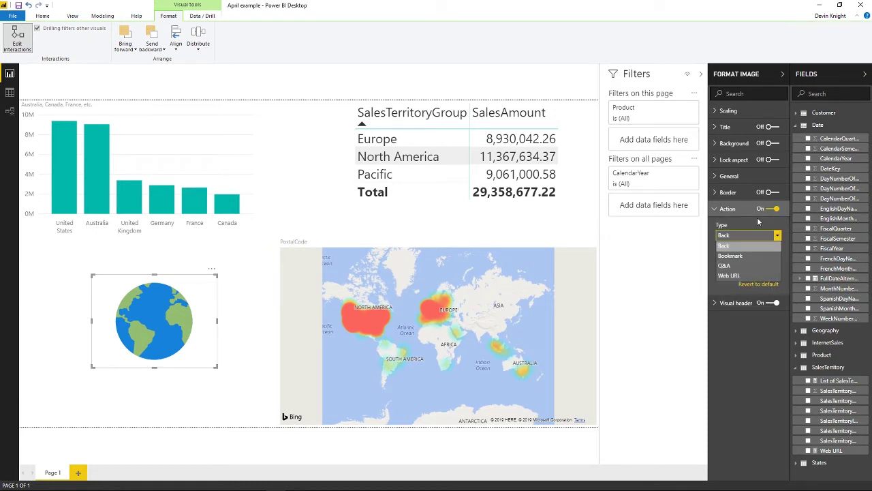
{"action": "left_click", "coordinate": [748, 275]}
{"action": "left_click", "coordinate": [754, 264]}
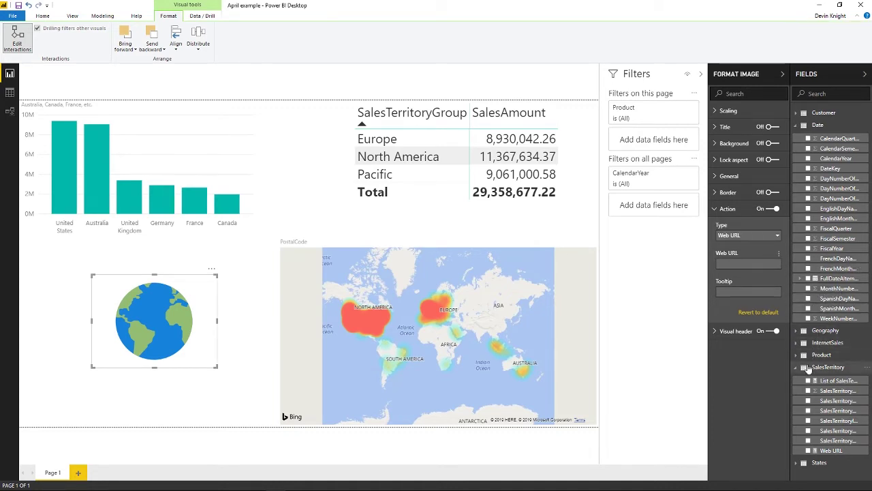
Review the SalesTerritory Web URL measure's formula and base the globe image's web URL on that field through conditional formatting
{"action": "left_click", "coordinate": [830, 450]}
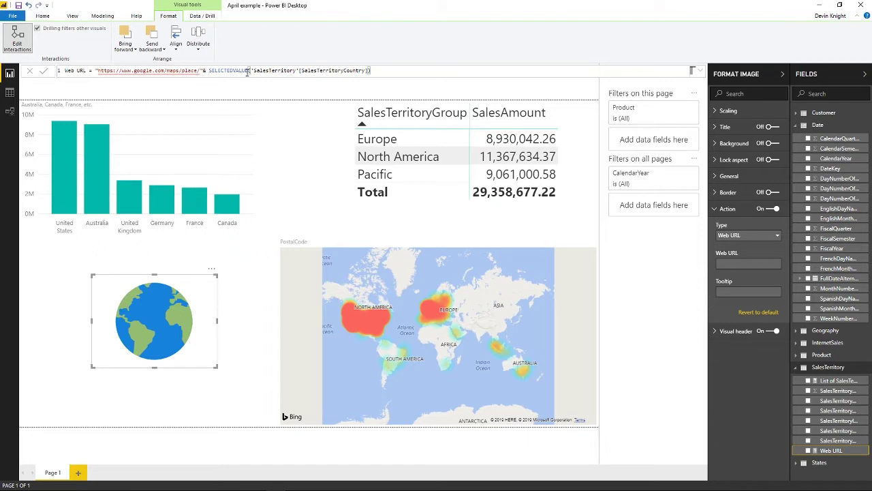
{"action": "left_click", "coordinate": [747, 265]}
{"action": "left_click", "coordinate": [791, 262]}
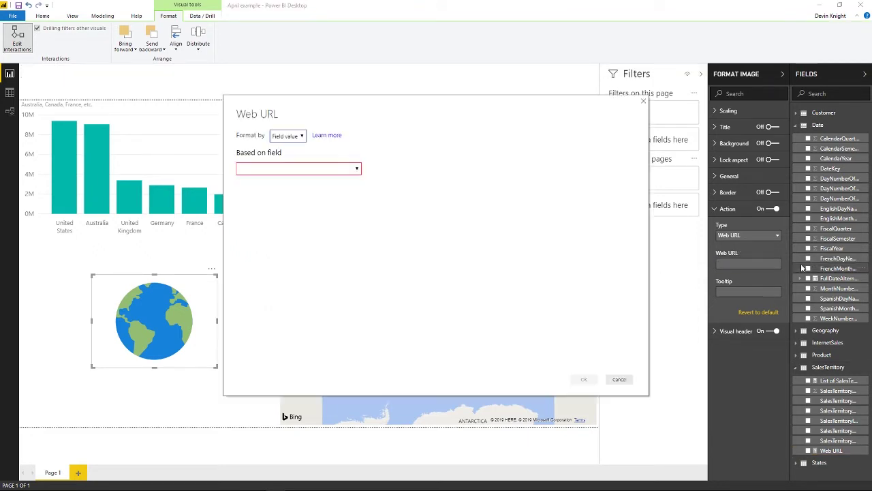
{"action": "left_click", "coordinate": [331, 170]}
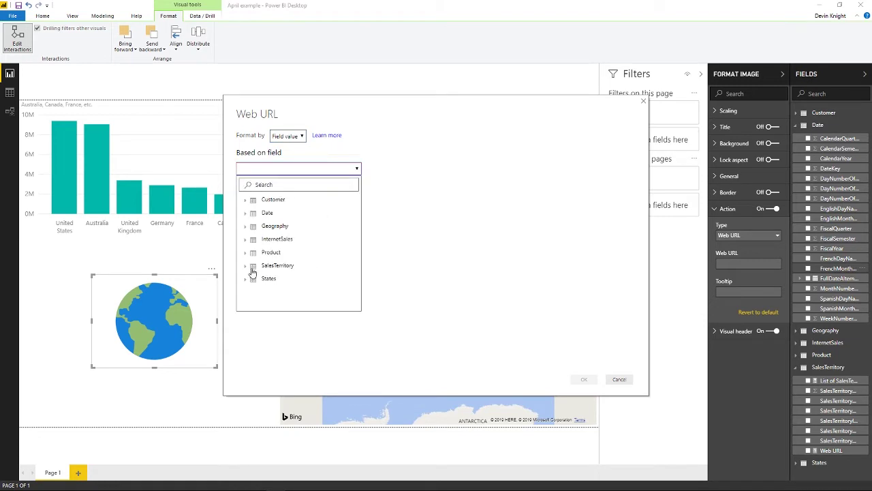
{"action": "left_click", "coordinate": [263, 268]}
{"action": "scroll", "coordinate": [263, 279], "scroll_direction": "down", "scroll_amount": 5}
{"action": "left_click", "coordinate": [276, 290]}
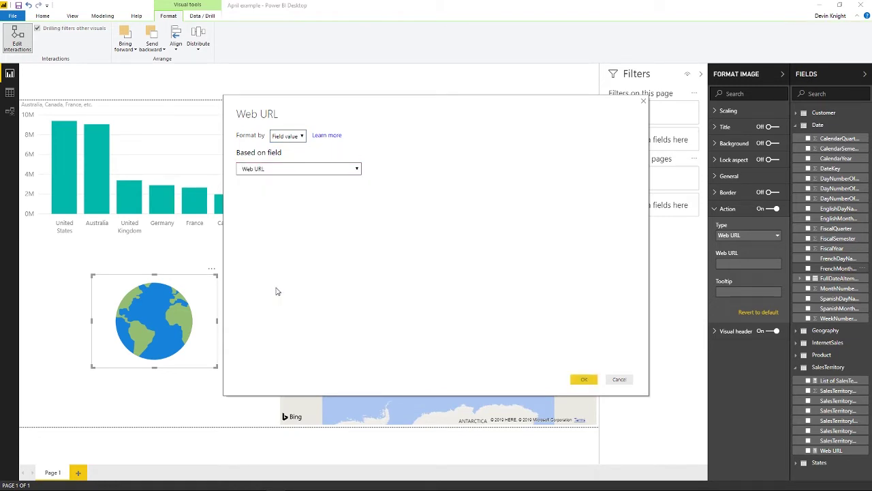
{"action": "left_click", "coordinate": [583, 379]}
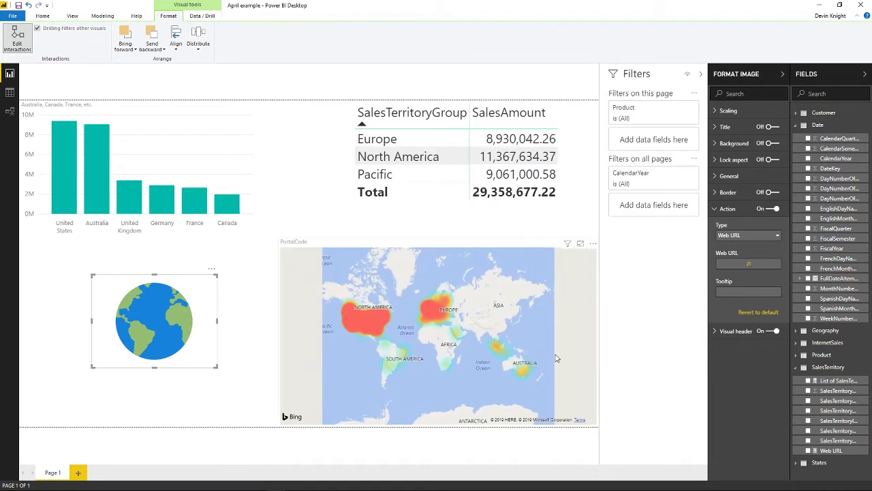
Test the globe image's link for Australia and for United Kingdom, selecting each country's bar in the chart and following the link
{"action": "left_click", "coordinate": [94, 178]}
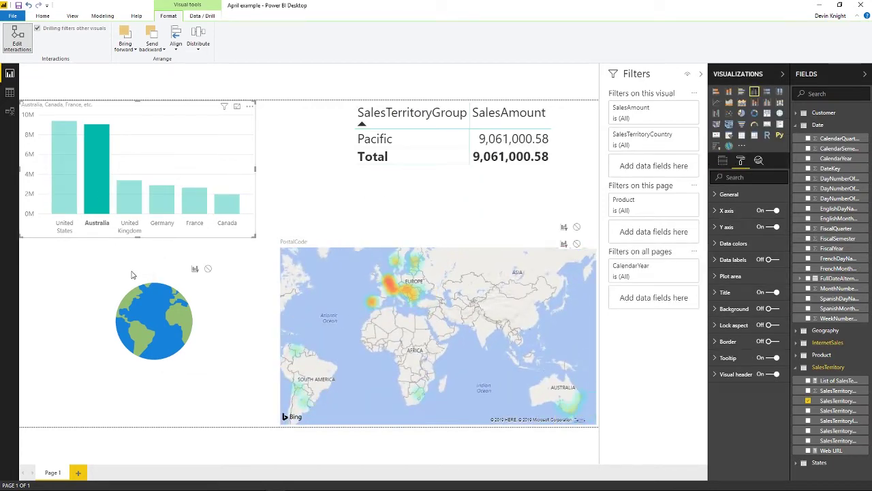
{"action": "left_click", "coordinate": [142, 316], "text": "ctrl"}
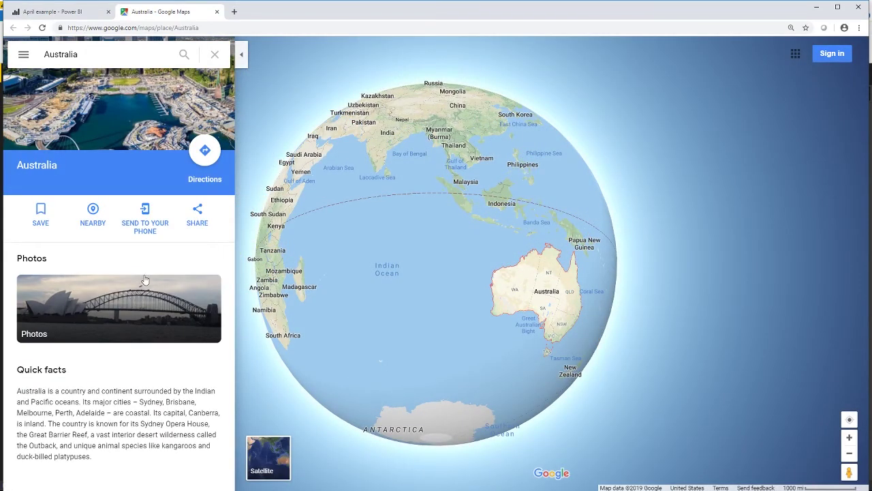
{"action": "key", "text": "alt+Tab"}
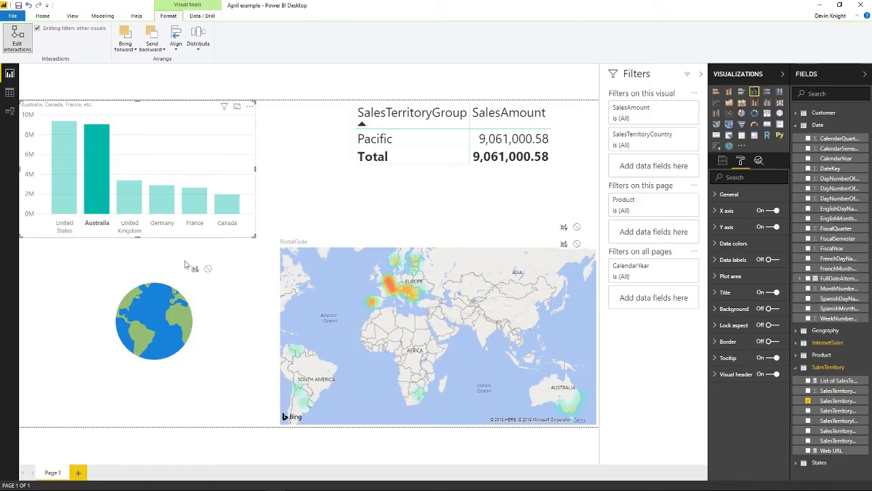
{"action": "left_click", "coordinate": [129, 210]}
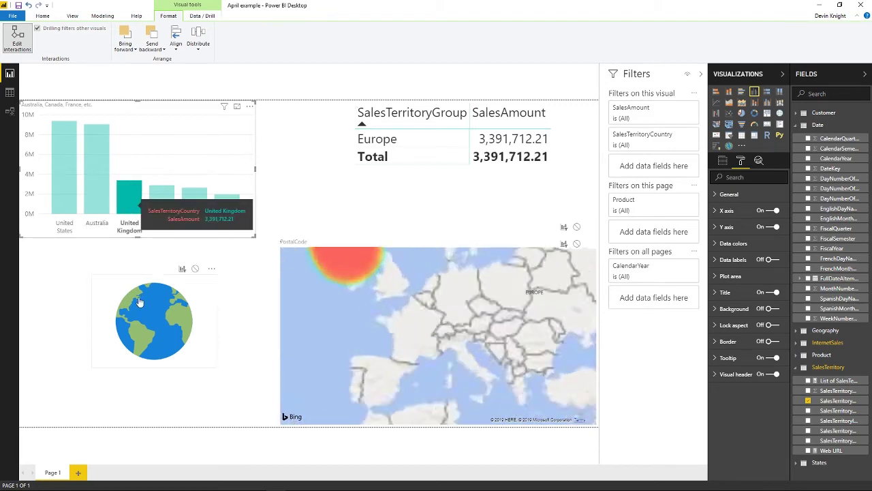
{"action": "left_click", "coordinate": [150, 319], "text": "ctrl"}
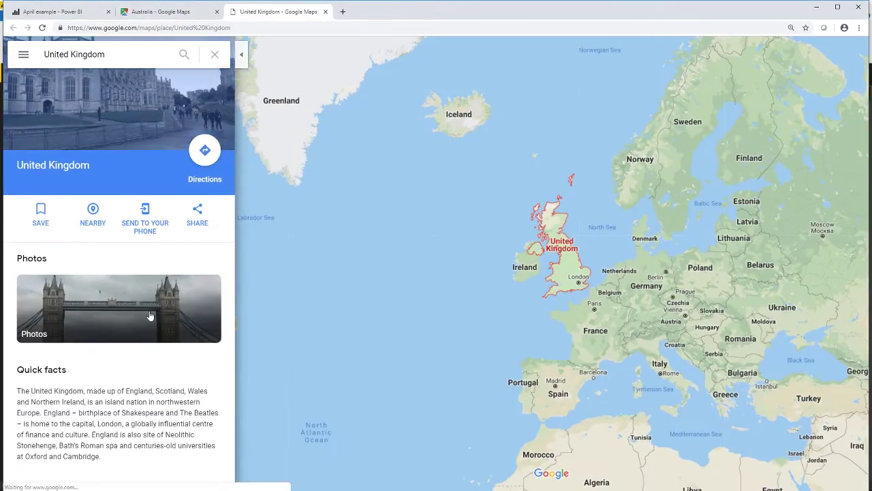